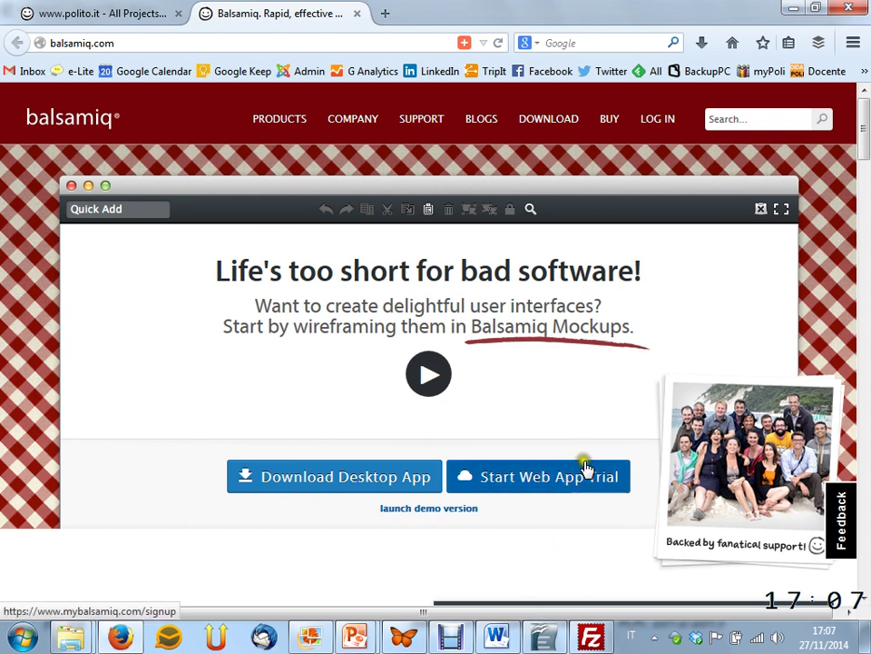
# Step: Switch to the myBalsamiq site and look through the All Projects list of existing course projects
pyautogui.click(108, 13)
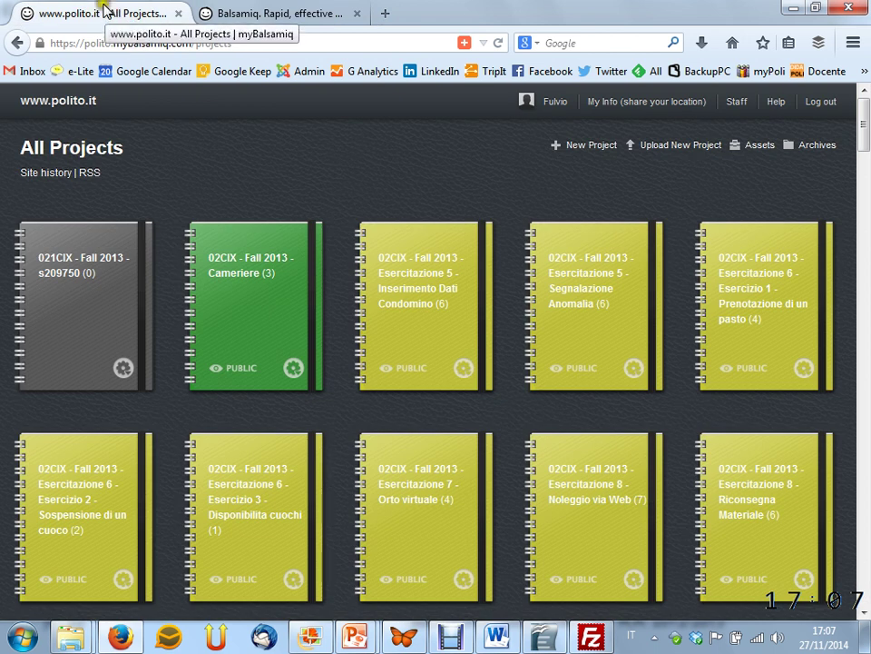
pyautogui.scroll(-3, 509, 245)
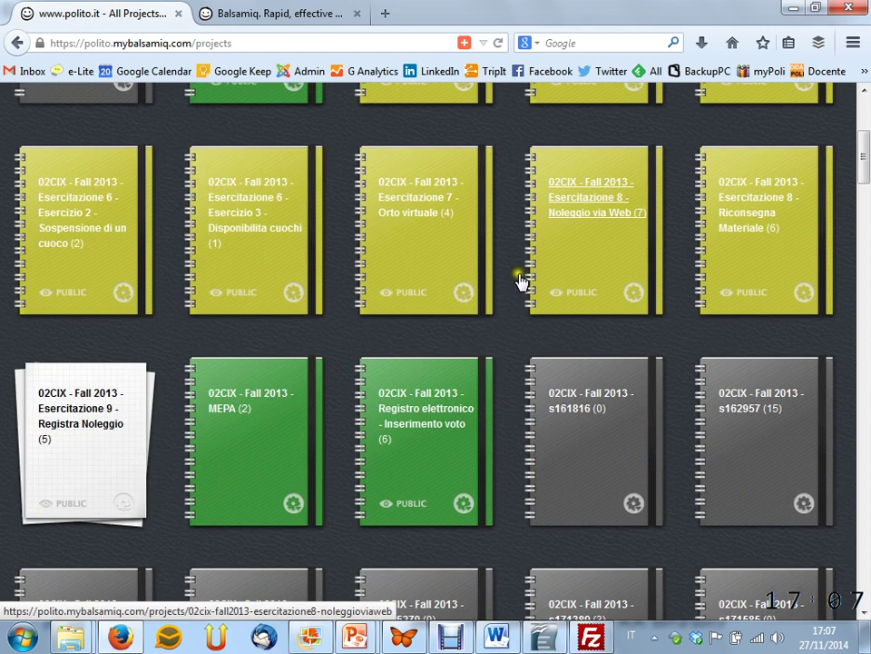
pyautogui.scroll(3, 520, 281)
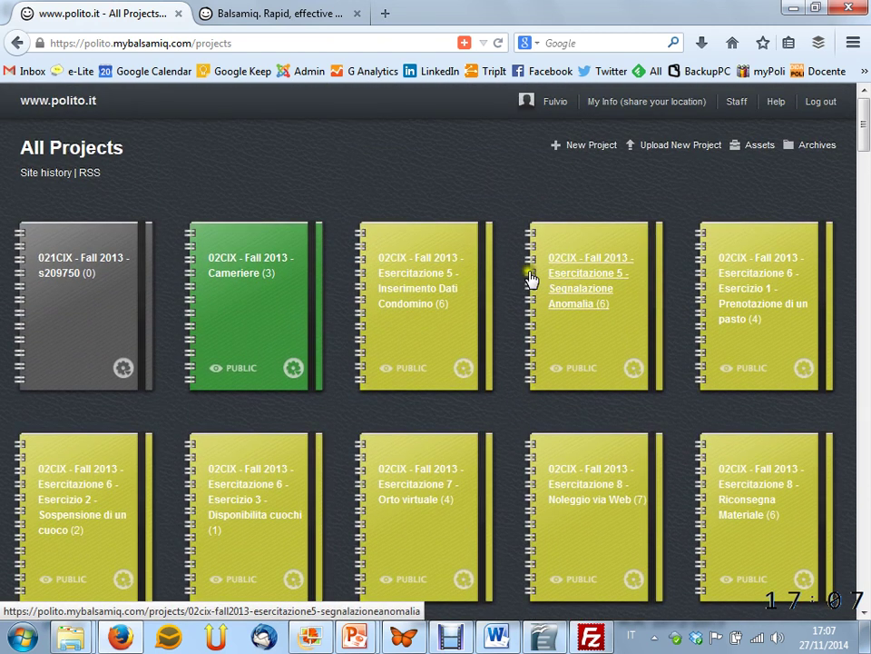
pyautogui.scroll(-10, 506, 248)
pyautogui.scroll(1, 508, 252)
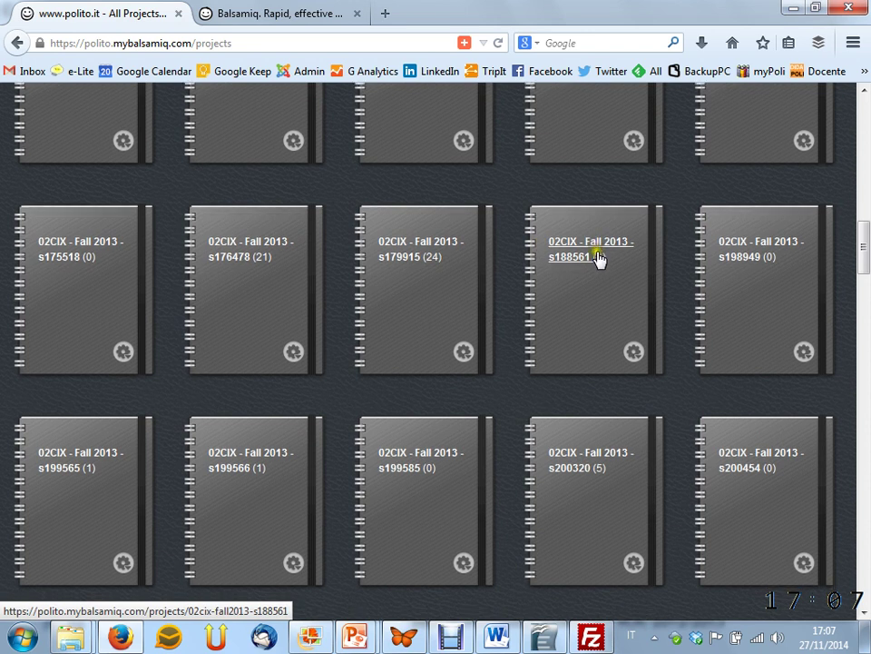
pyautogui.scroll(-9, 599, 261)
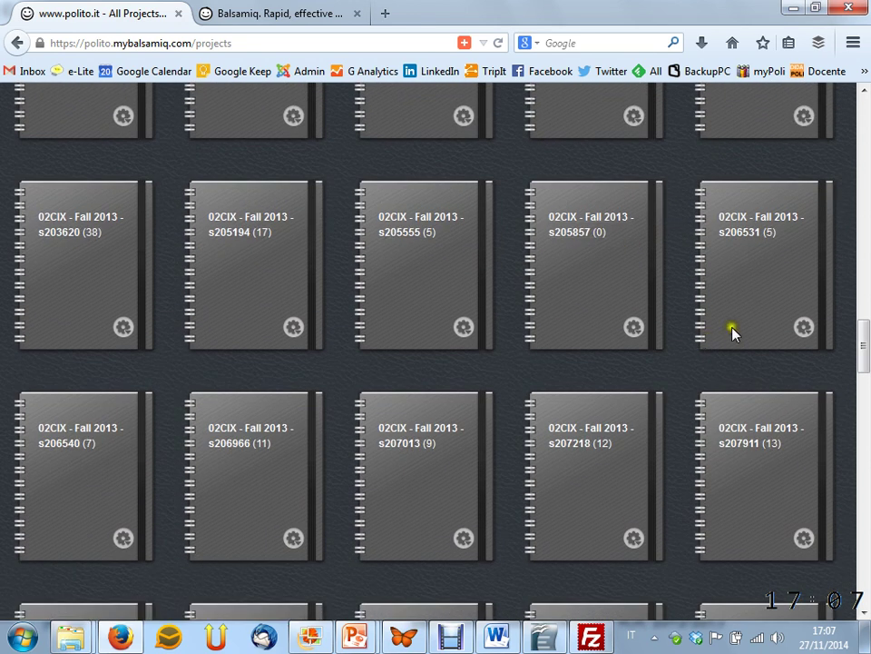
pyautogui.scroll(10, 740, 366)
pyautogui.scroll(7, 745, 368)
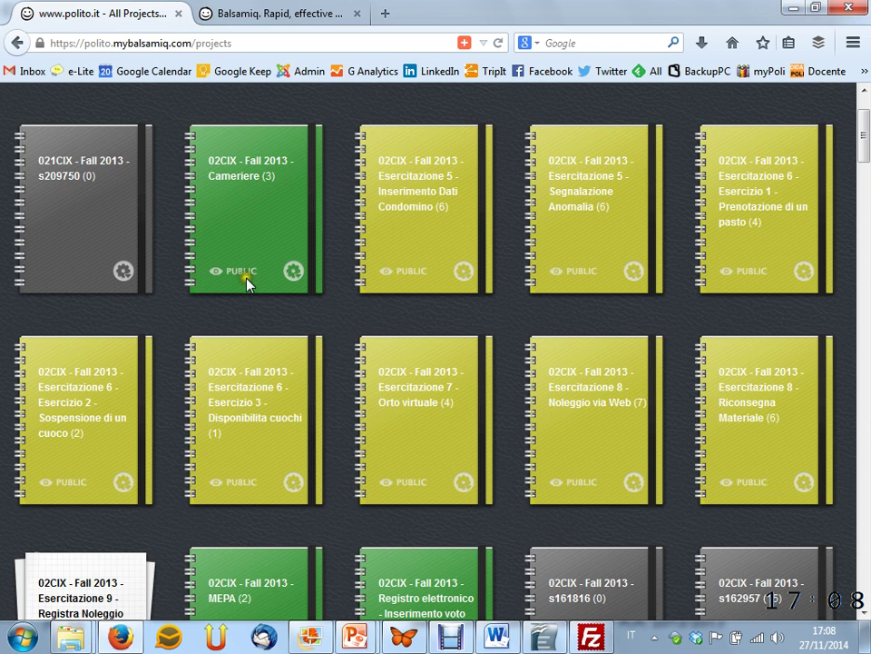
pyautogui.scroll(-4, 263, 286)
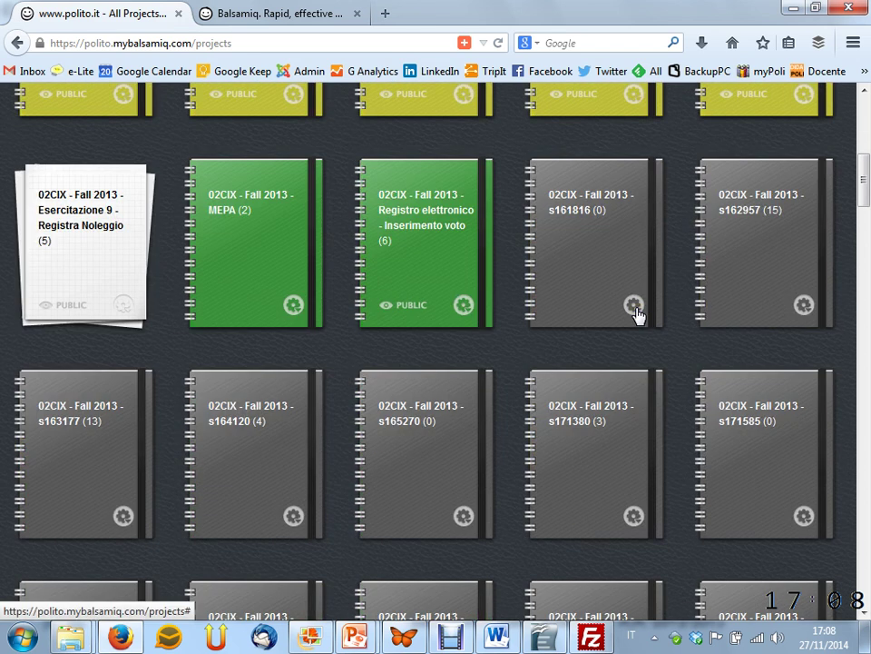
pyautogui.scroll(-8, 640, 318)
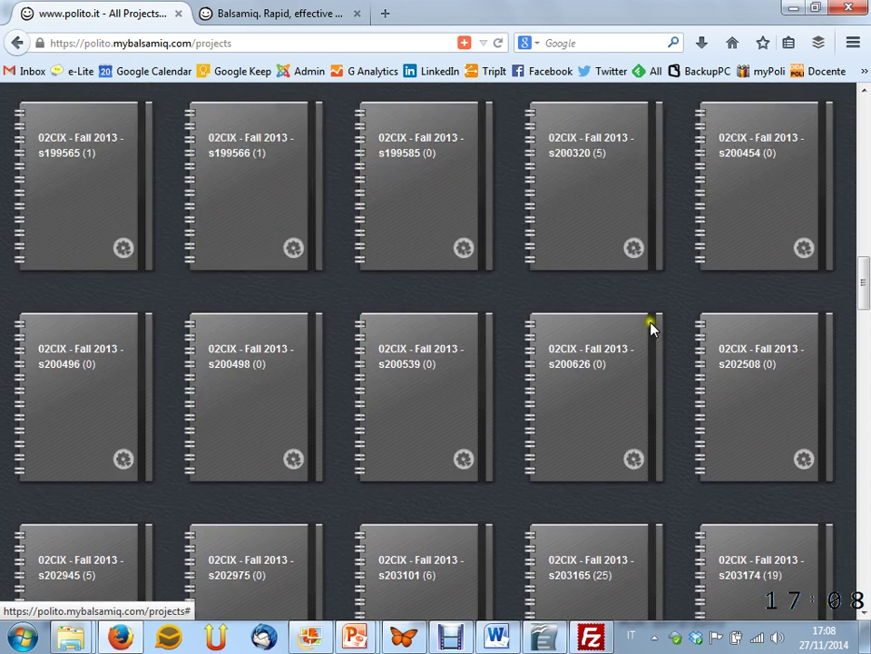
pyautogui.scroll(-6, 650, 326)
pyautogui.scroll(13, 651, 325)
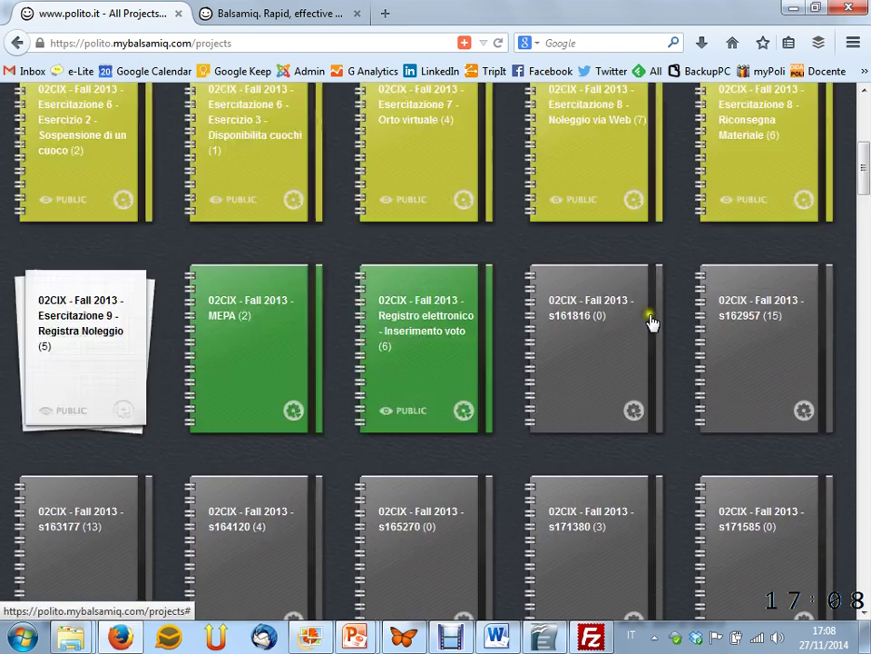
pyautogui.scroll(4, 650, 320)
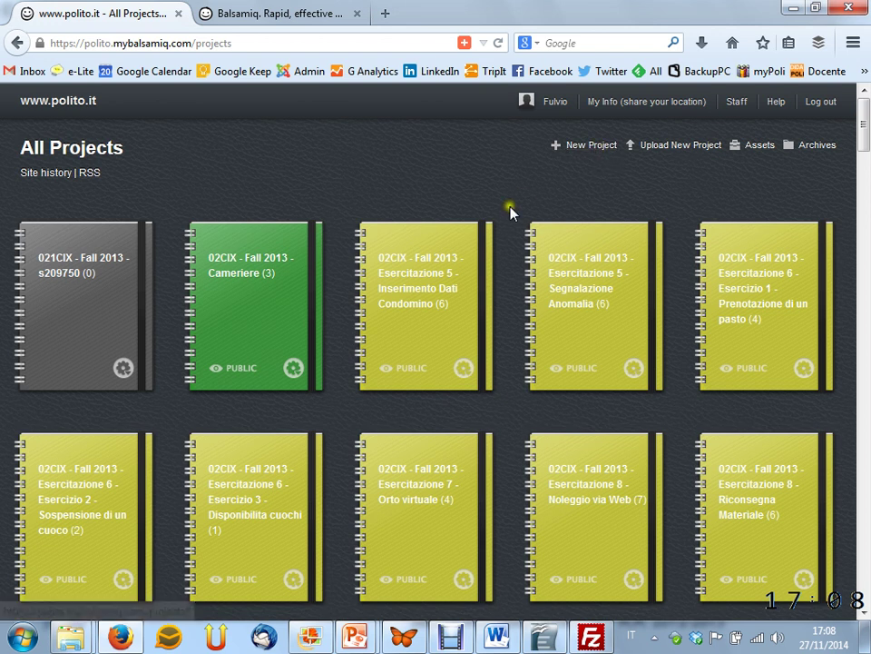
# Step: Start a new project and name it Esempio2014
pyautogui.click(604, 156)
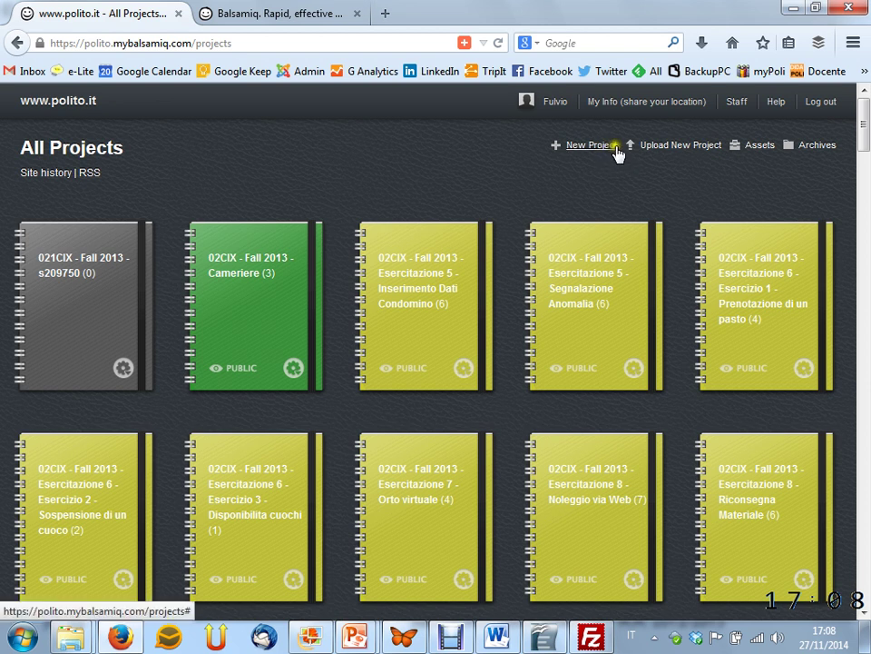
pyautogui.click(612, 145)
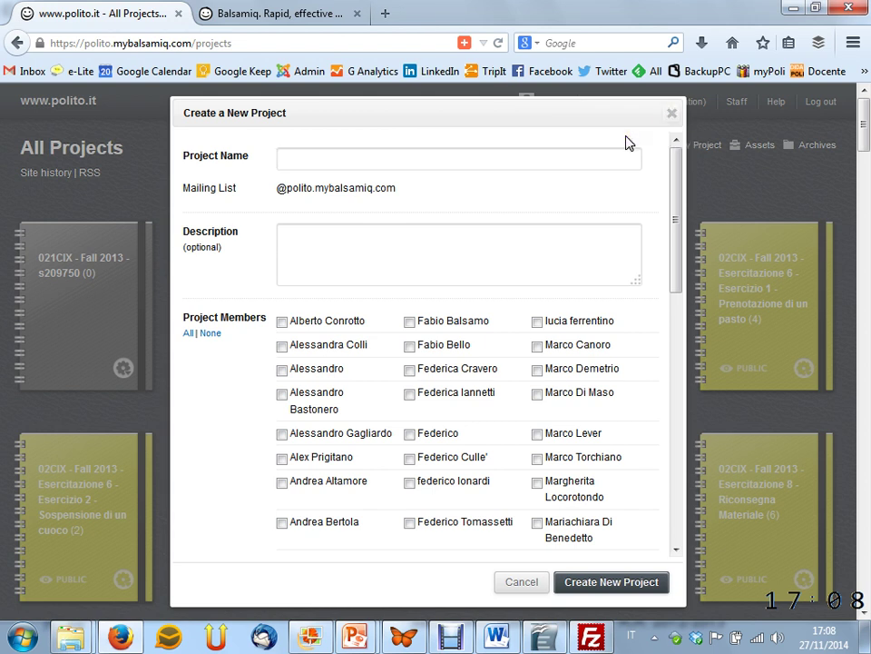
pyautogui.write('Esesmp')
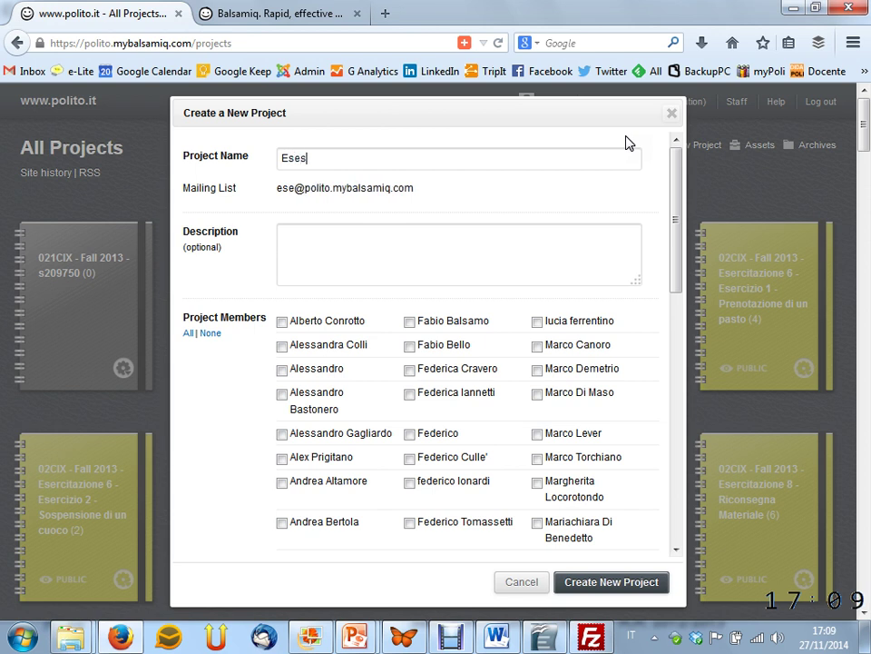
pyautogui.press('BackSpace')
pyautogui.press('BackSpace')
pyautogui.press('BackSpace')
pyautogui.write('mpio')
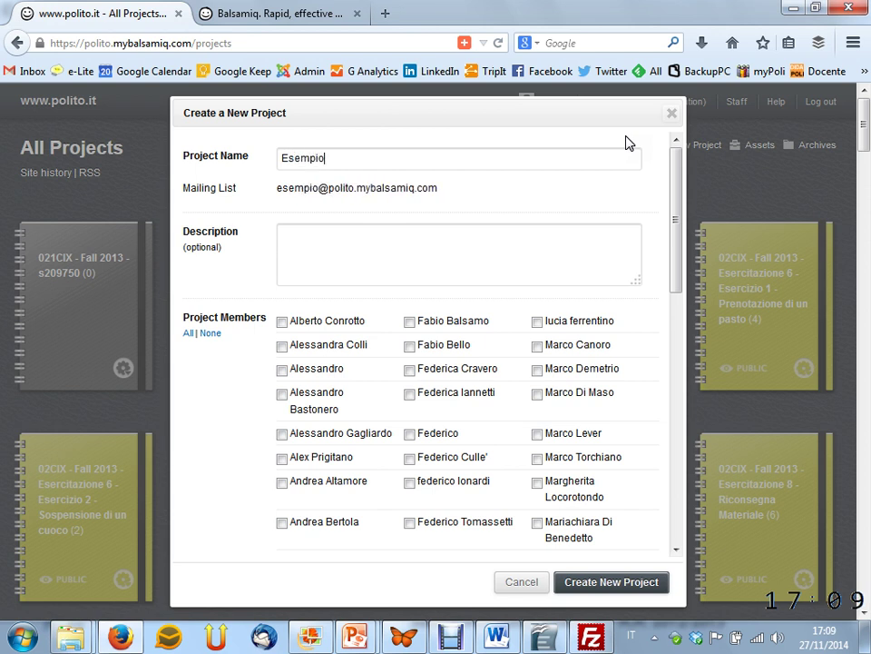
pyautogui.write('2014')
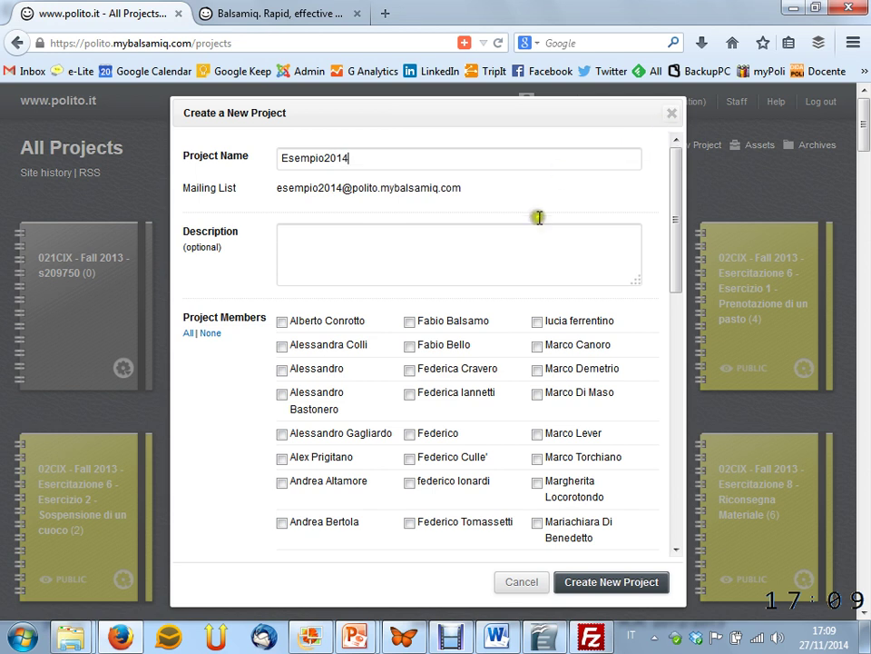
# Step: Enter the project description "Prima demo di MyBalsamiq in aula il 27/11/2014"
pyautogui.click(531, 259)
pyautogui.write('Pirm')
pyautogui.press('BackSpace')
pyautogui.press('BackSpace')
pyautogui.press('BackSpace')
pyautogui.write('rima demo')
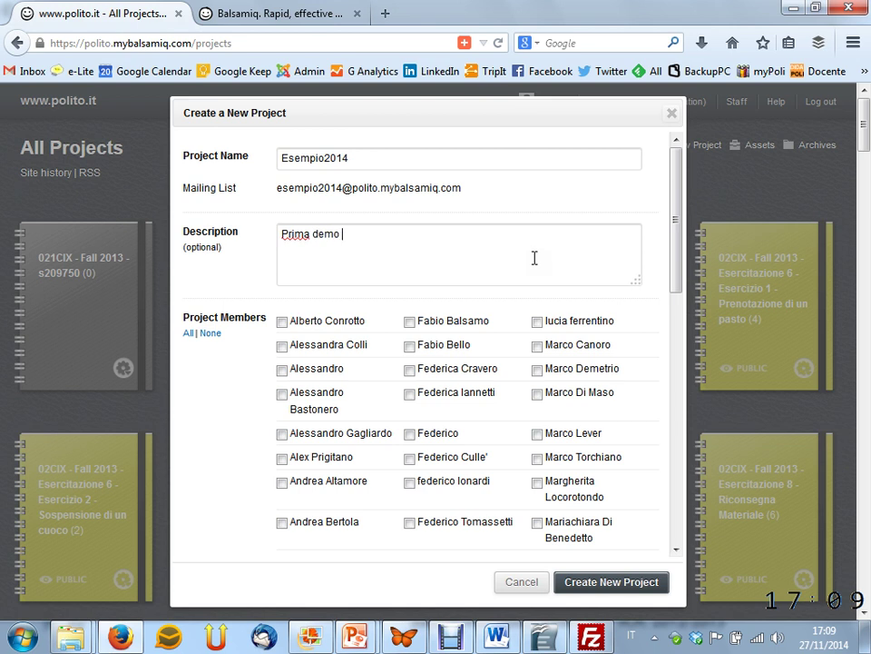
pyautogui.write(' di MyBalsami')
pyautogui.write('ul')
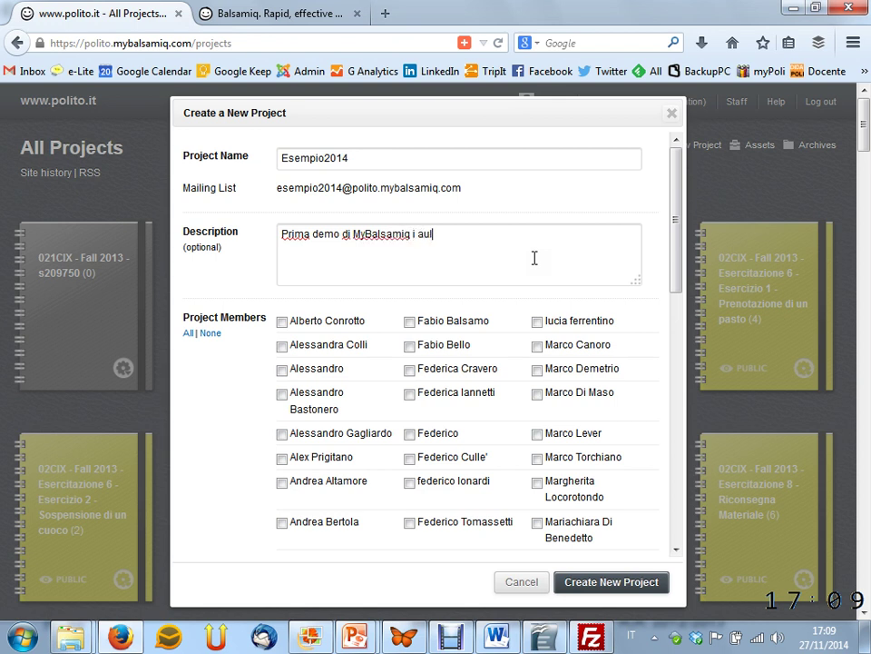
pyautogui.press('BackSpace')
pyautogui.press('BackSpace')
pyautogui.press('BackSpace')
pyautogui.press('BackSpace')
pyautogui.write('n aula il 27/11/2014')
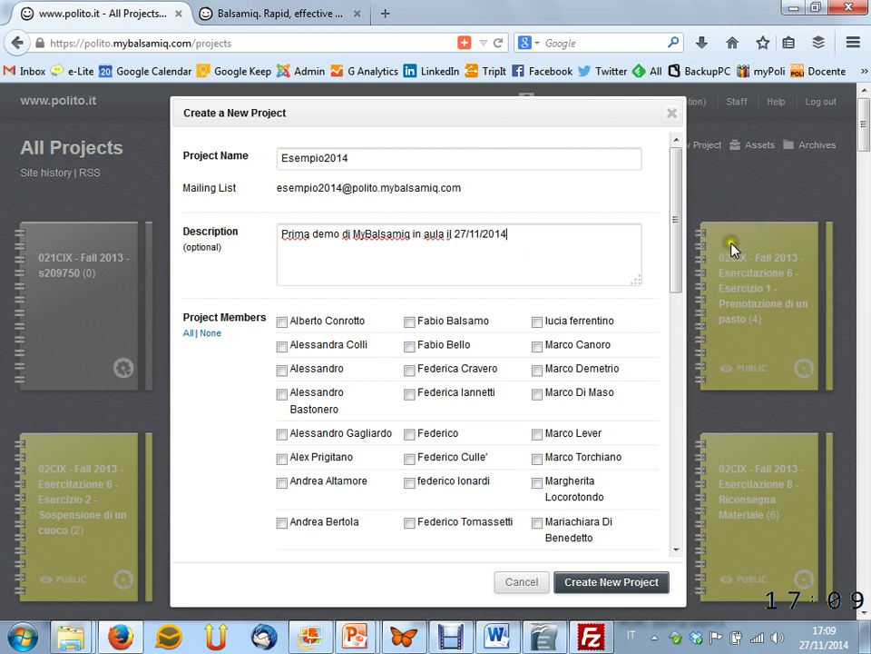
# Step: Choose the plain green book style for the project cover and create the project
pyautogui.moveTo(677, 258); pyautogui.dragTo(660, 553)
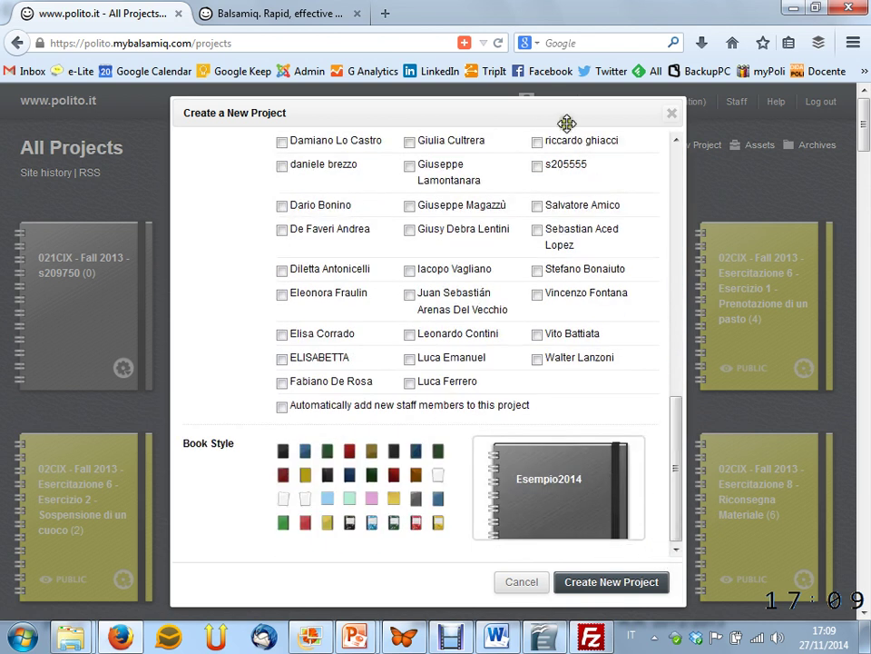
pyautogui.moveTo(567, 120); pyautogui.dragTo(589, 121)
pyautogui.click(255, 529)
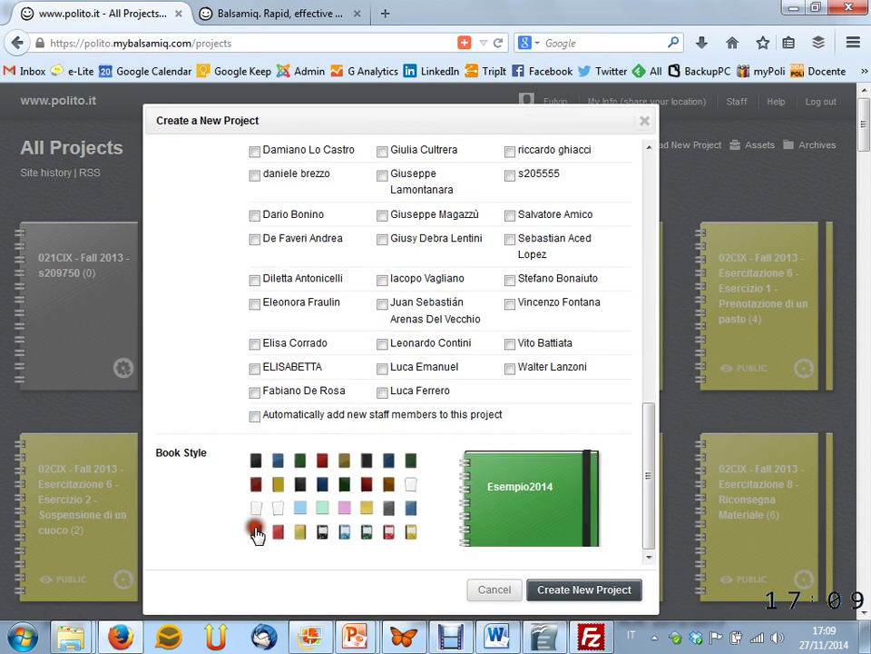
pyautogui.click(595, 591)
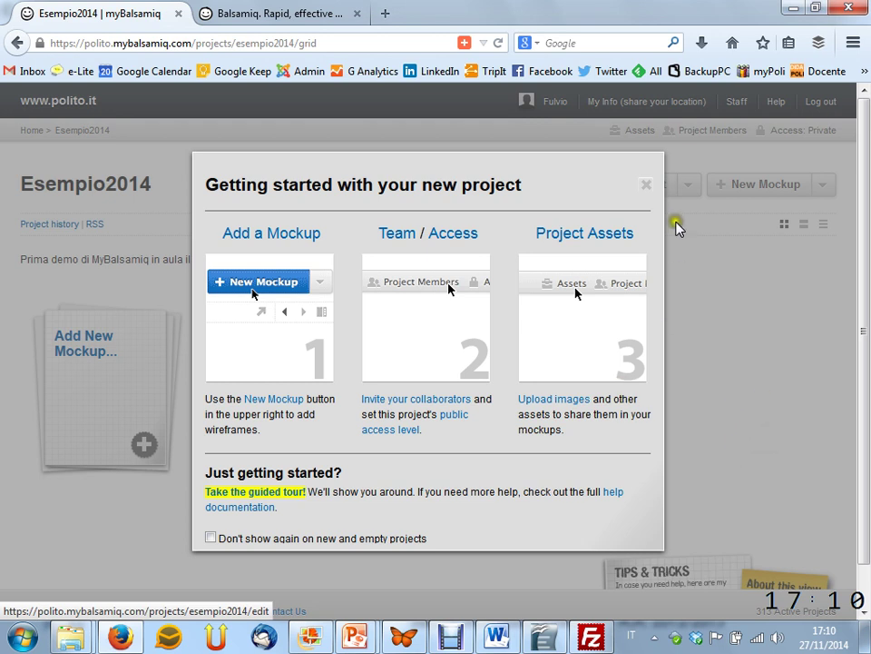
# Step: Dismiss the getting-started guide and add a new mockup to the Esempio2014 project
pyautogui.click(646, 186)
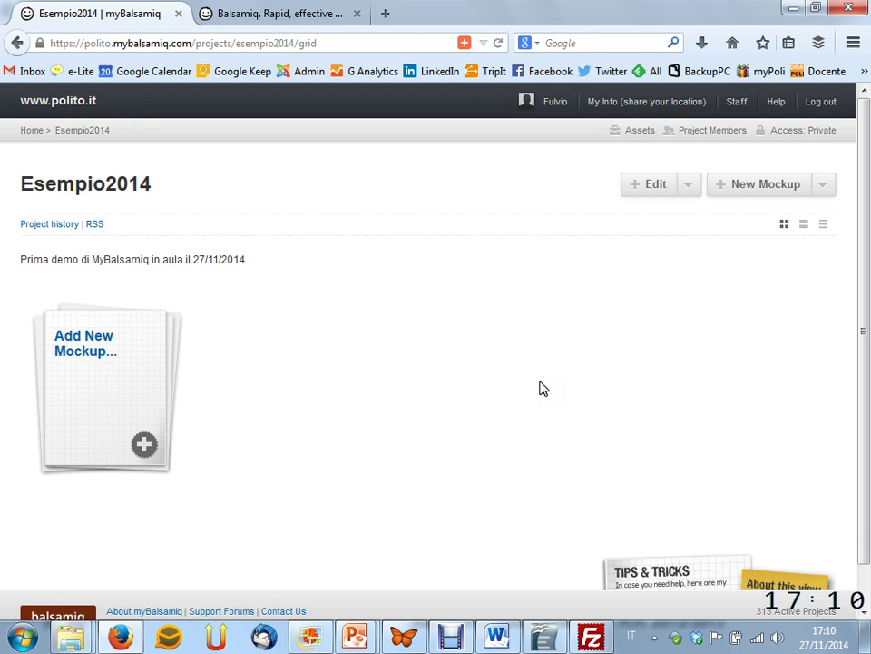
pyautogui.click(144, 444)
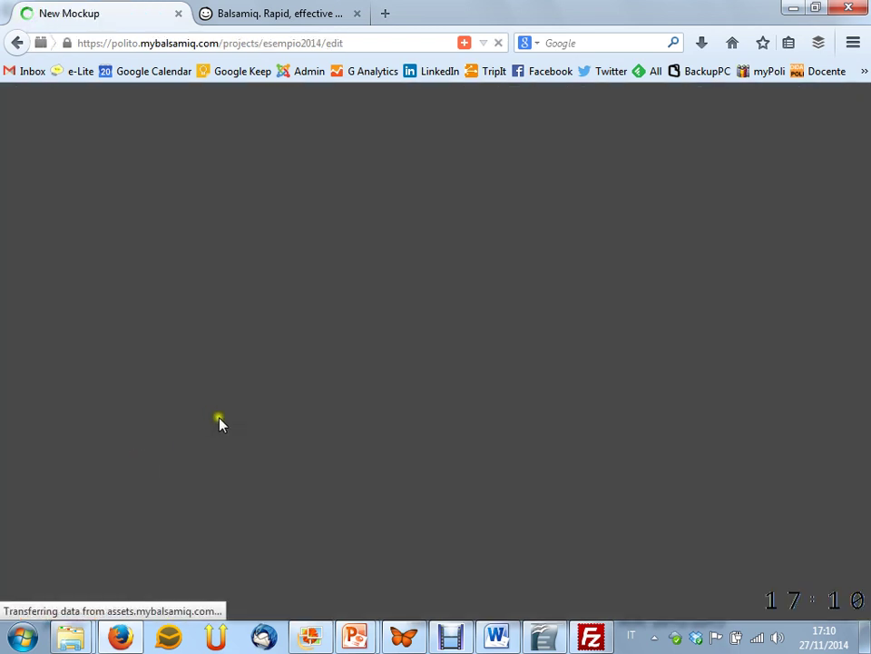
pyautogui.click(526, 411)
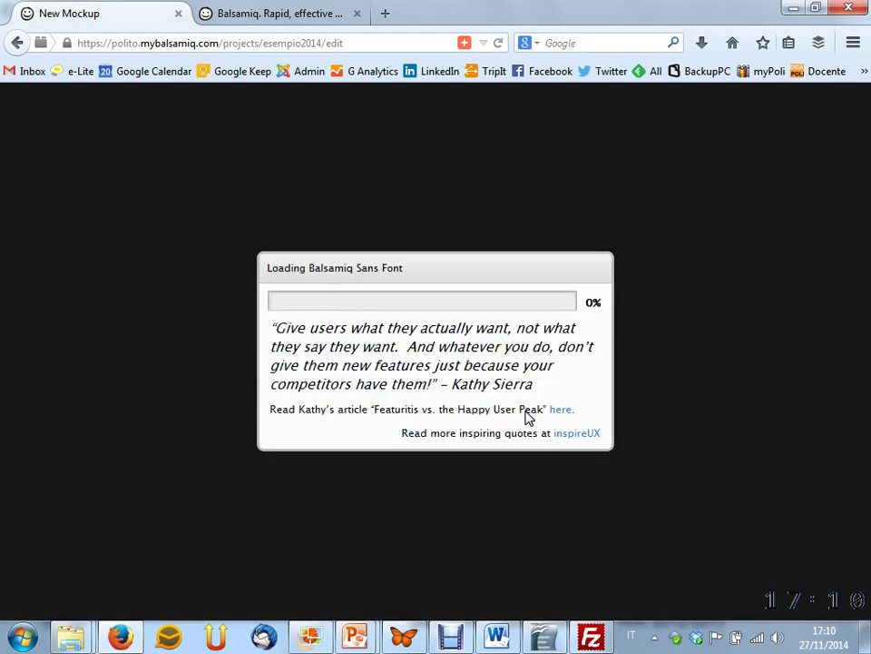
pyautogui.click(690, 396)
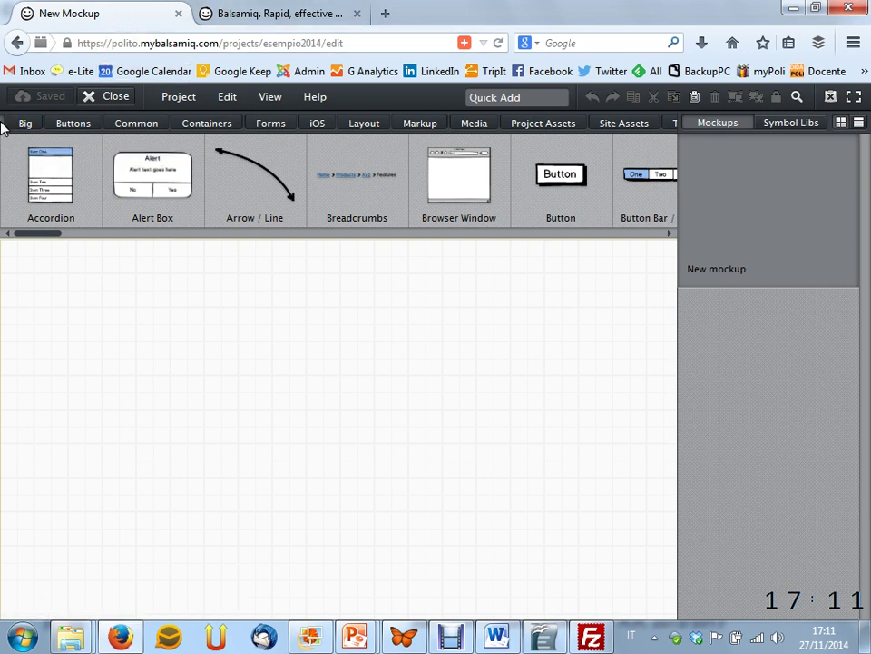
# Step: Look through the component library categories from Big to Layout, and return to the full set of components
pyautogui.moveTo(46, 235); pyautogui.dragTo(3, 234)
pyautogui.click(30, 127)
pyautogui.click(68, 126)
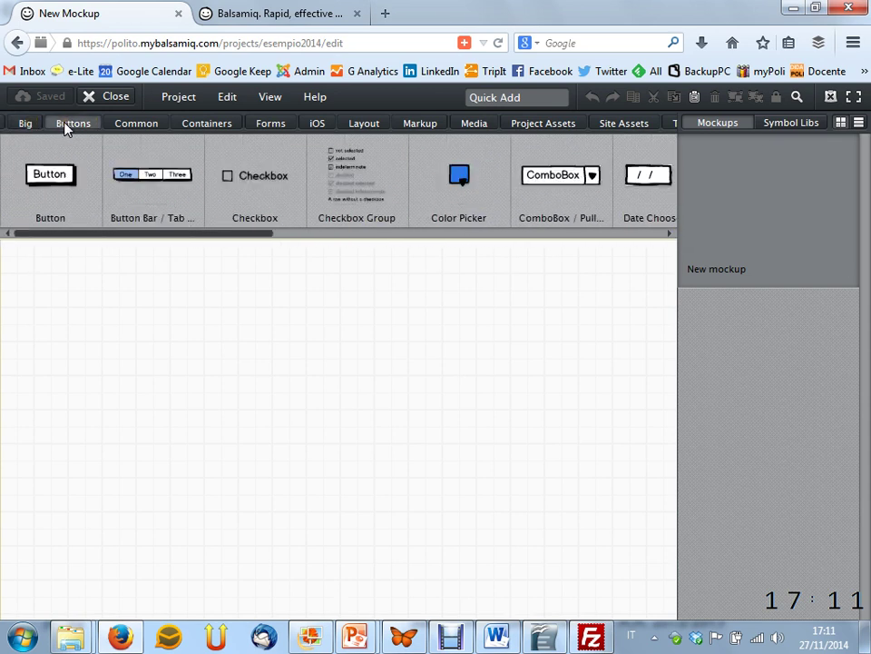
pyautogui.click(152, 125)
pyautogui.click(206, 124)
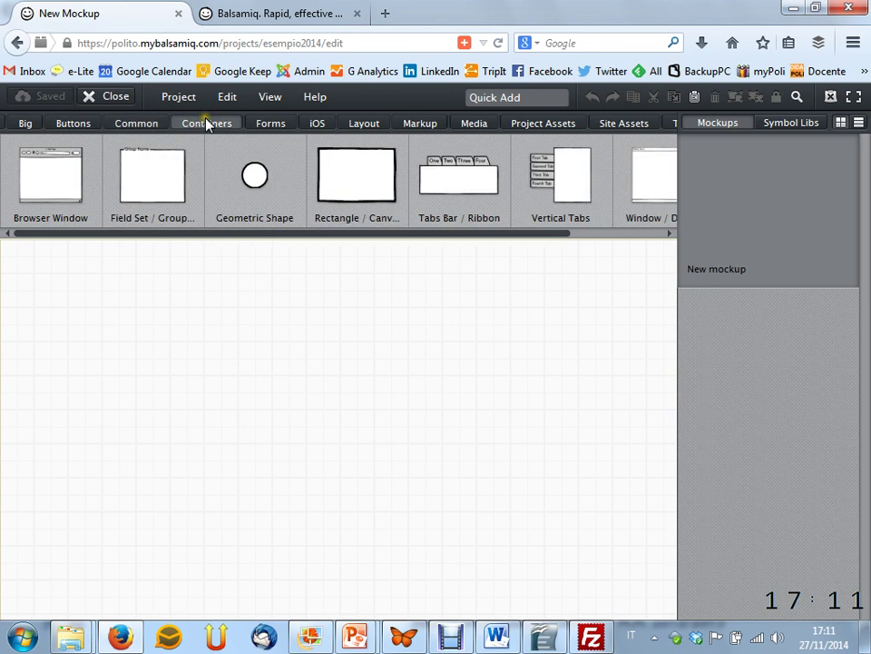
pyautogui.click(274, 123)
pyautogui.click(327, 125)
pyautogui.click(366, 124)
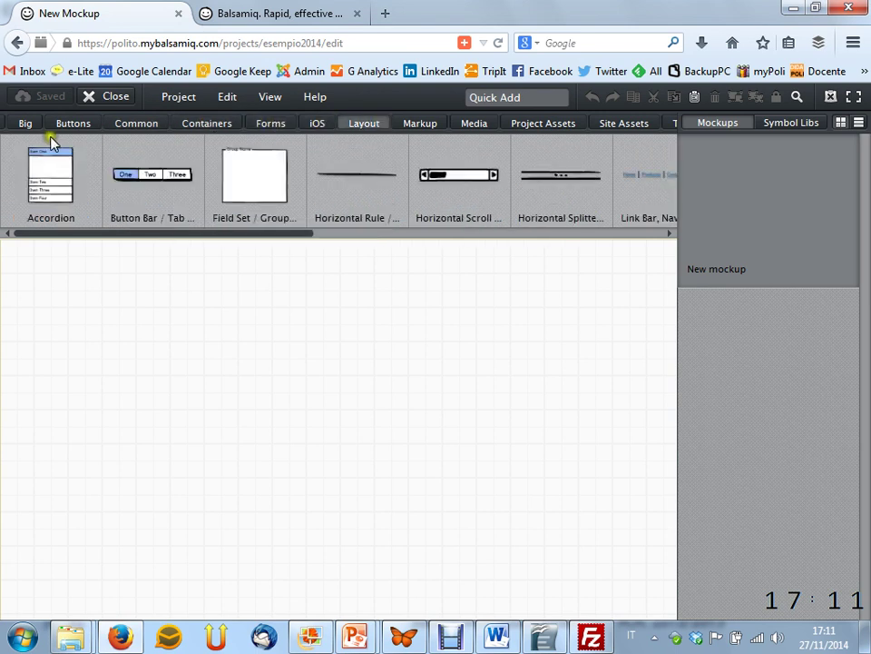
pyautogui.click(4, 124)
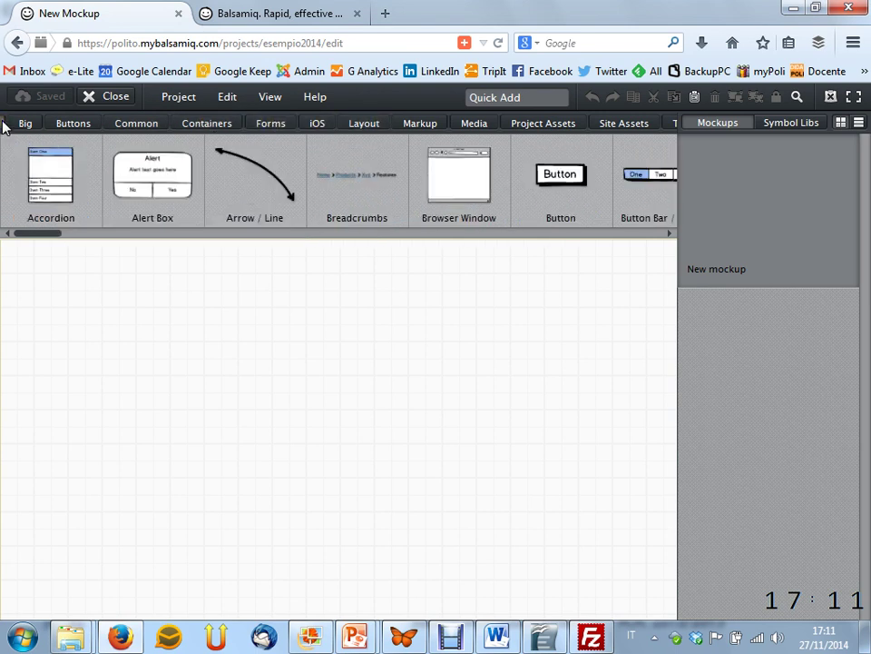
# Step: Examine the Common and Forms components and the Project Assets and Site Assets collections in the component library
pyautogui.doubleClick(622, 14)
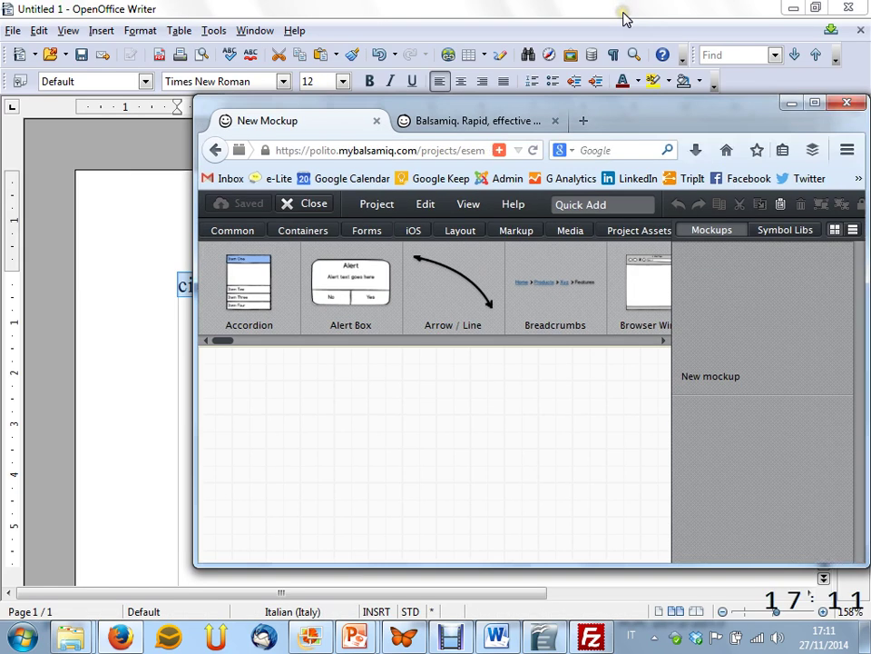
pyautogui.click(227, 233)
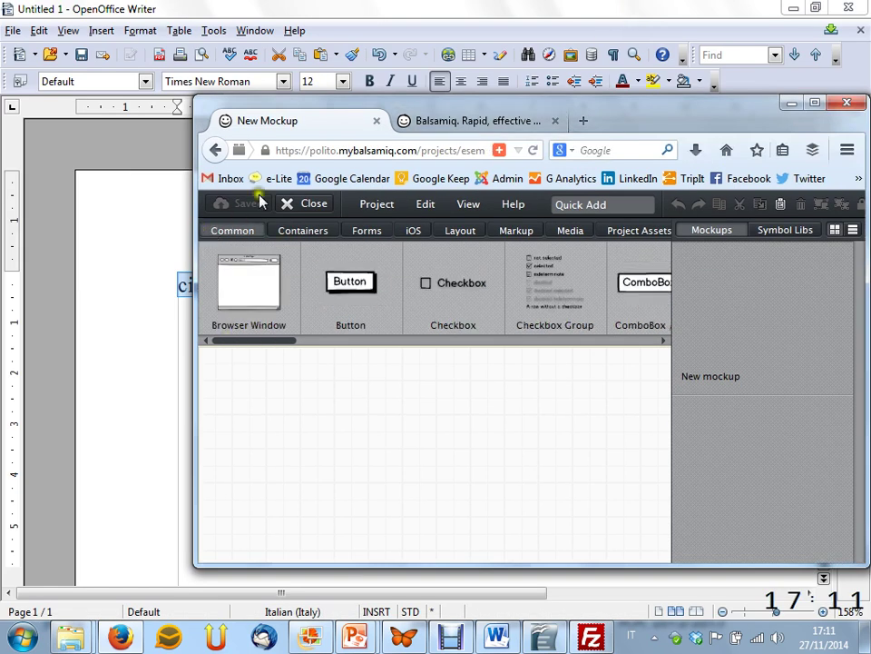
pyautogui.doubleClick(442, 111)
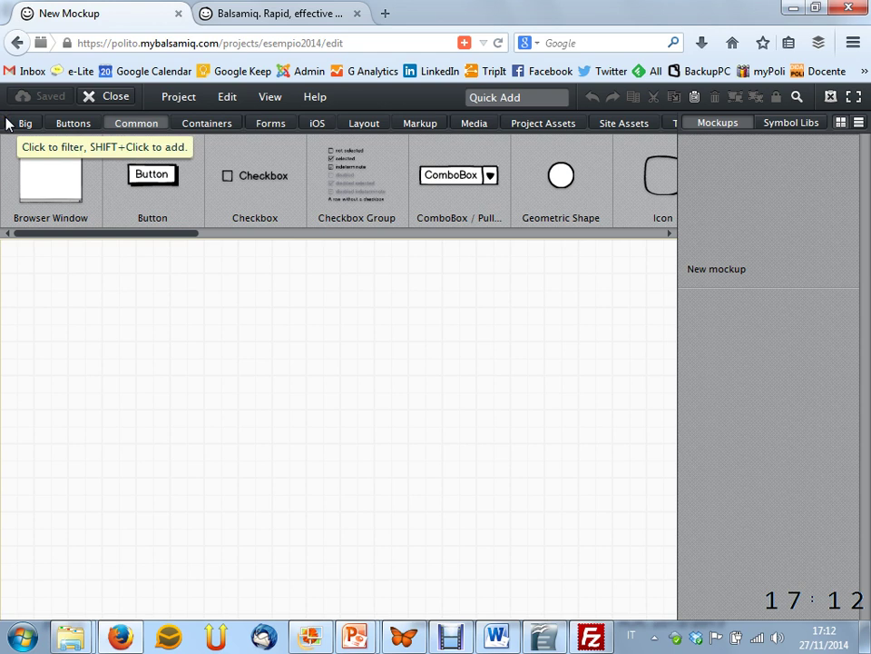
pyautogui.click(283, 122)
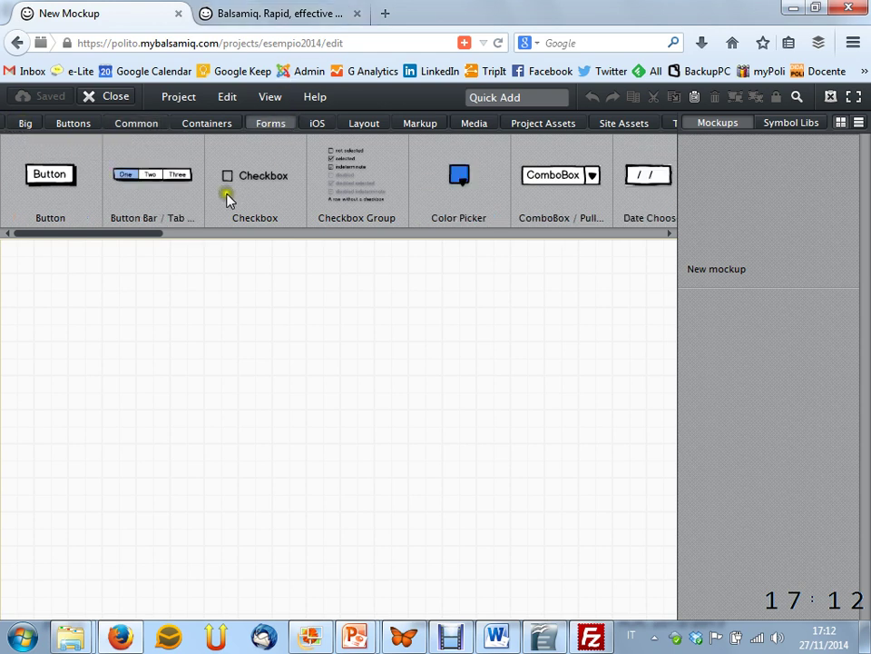
pyautogui.moveTo(114, 238); pyautogui.dragTo(499, 236)
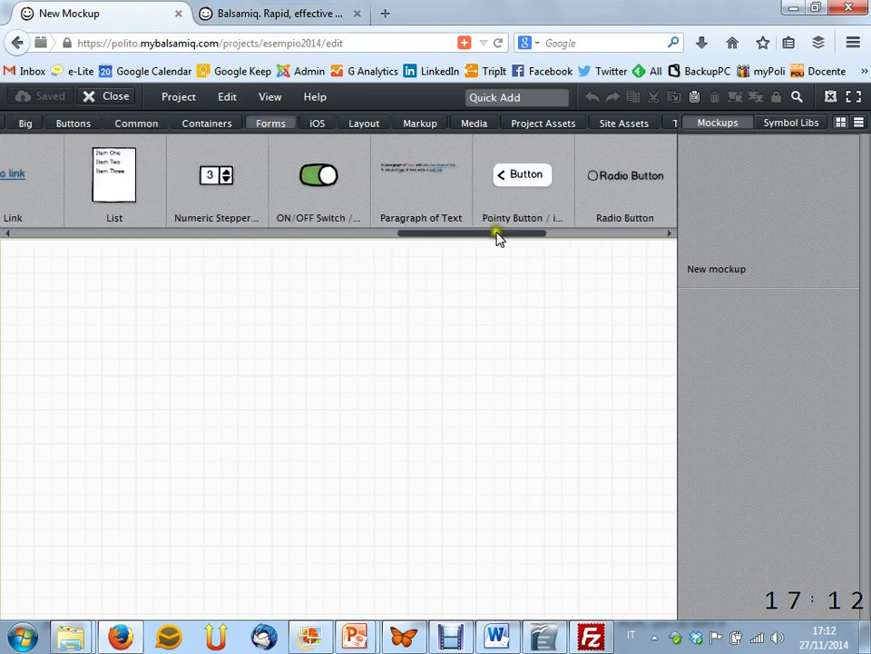
pyautogui.click(539, 123)
pyautogui.click(607, 123)
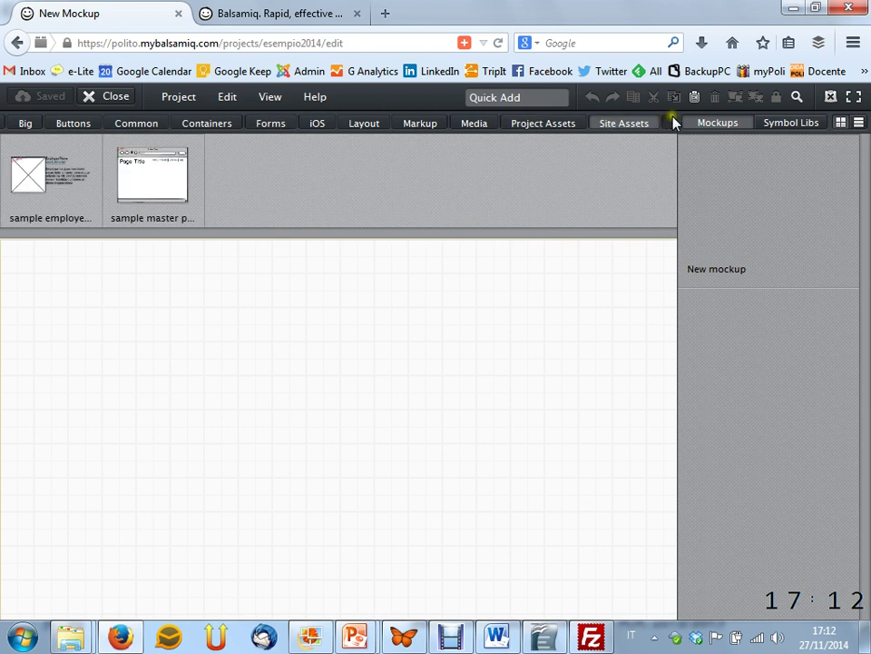
pyautogui.click(674, 122)
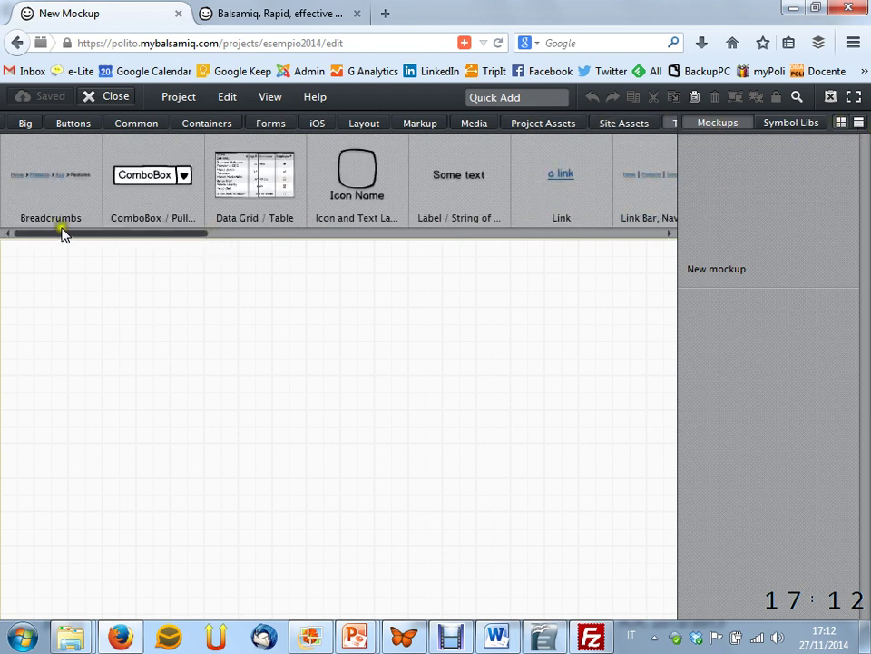
# Step: Place a Browser Window from the Big components on the canvas at about 111,41, keeping its default title and address
pyautogui.click(24, 124)
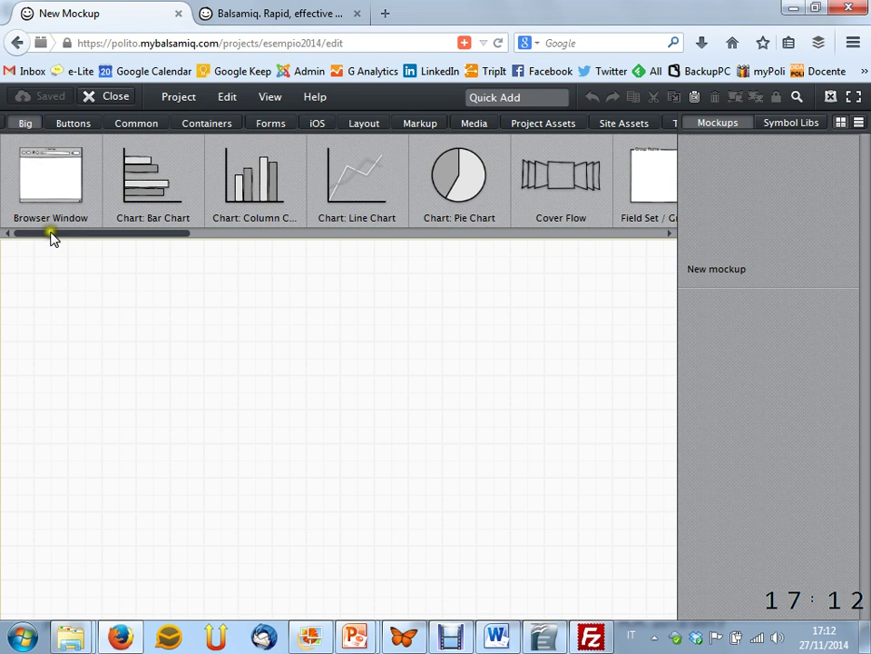
pyautogui.click(61, 186)
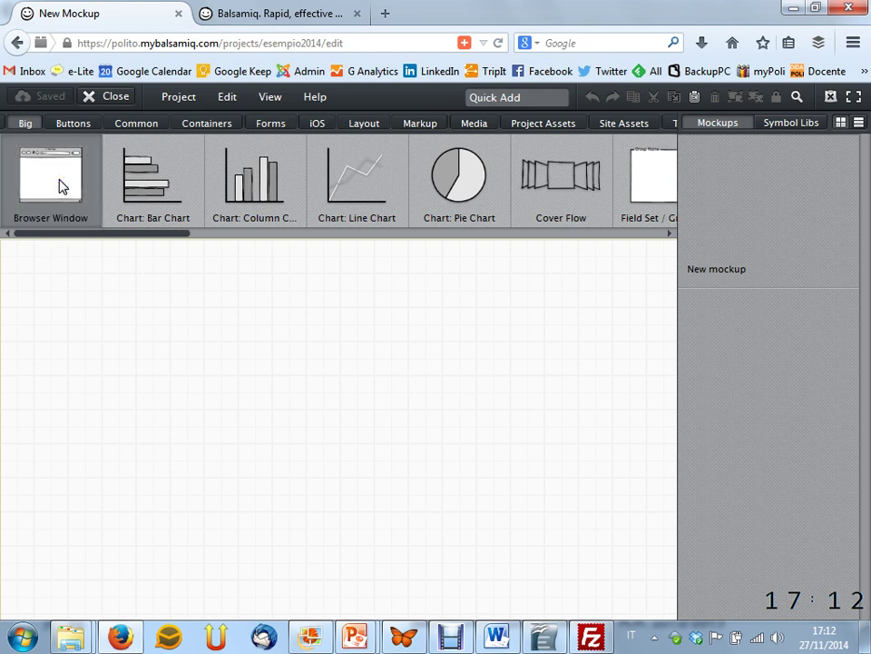
pyautogui.moveTo(60, 186); pyautogui.dragTo(97, 278)
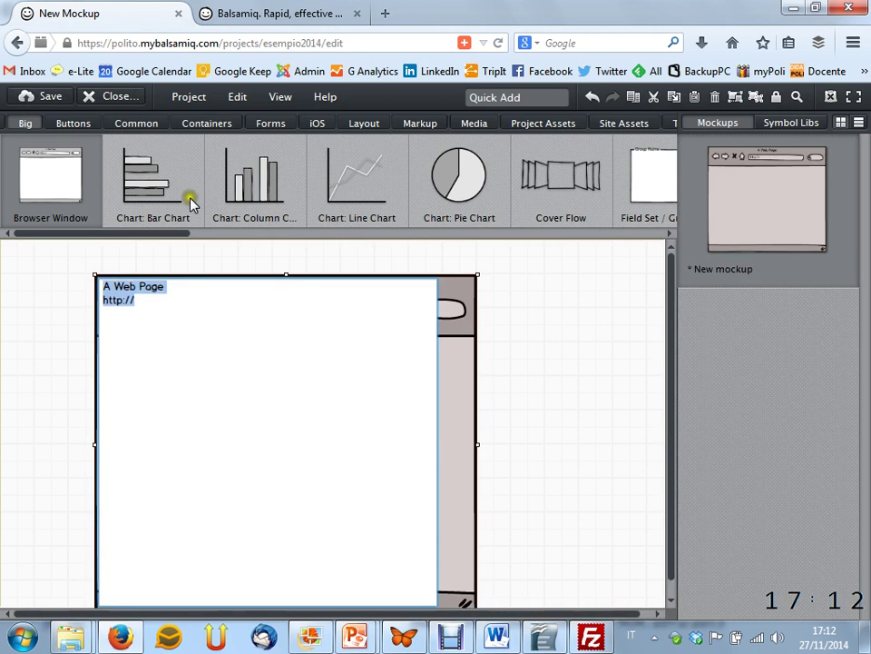
pyautogui.click(537, 340)
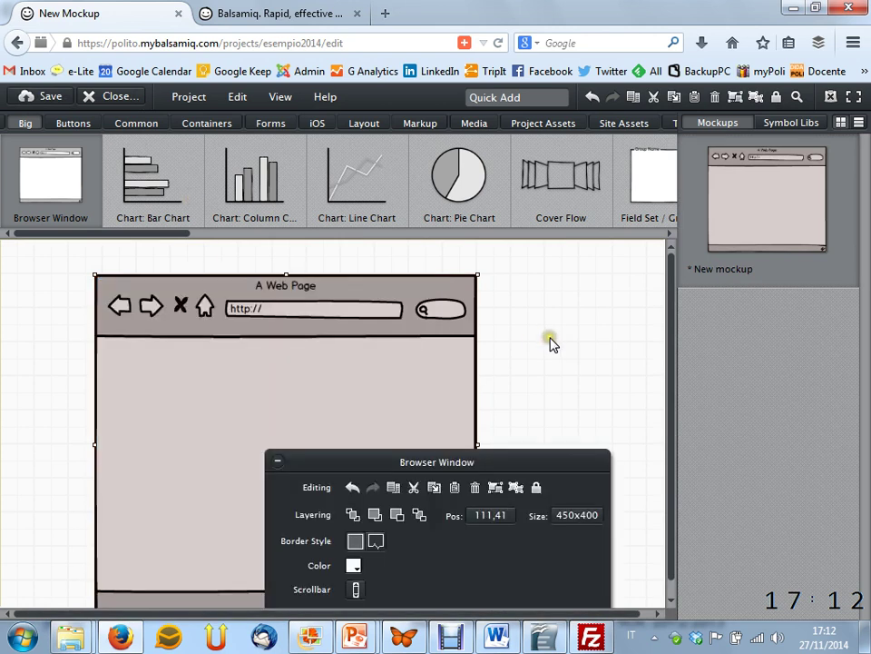